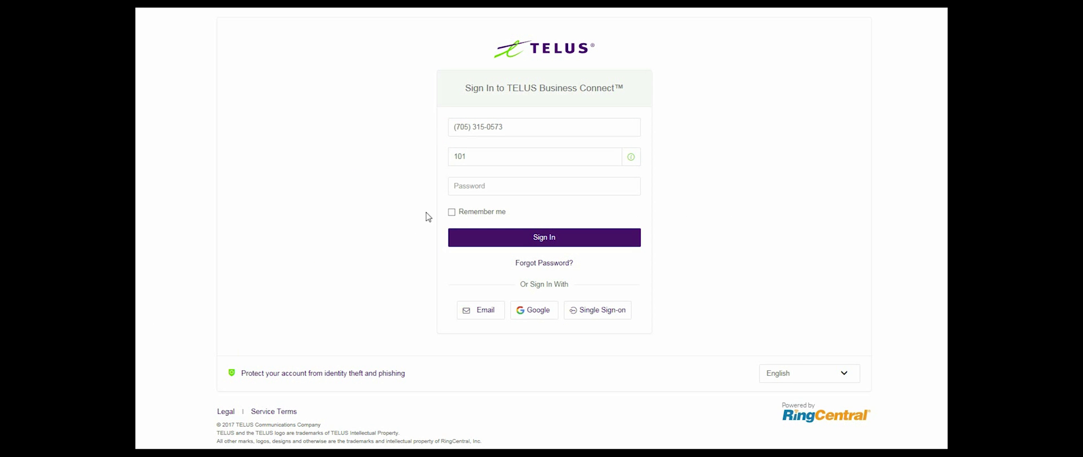
- Sign in to TELUS Business Connect with the account password
click(472, 188)
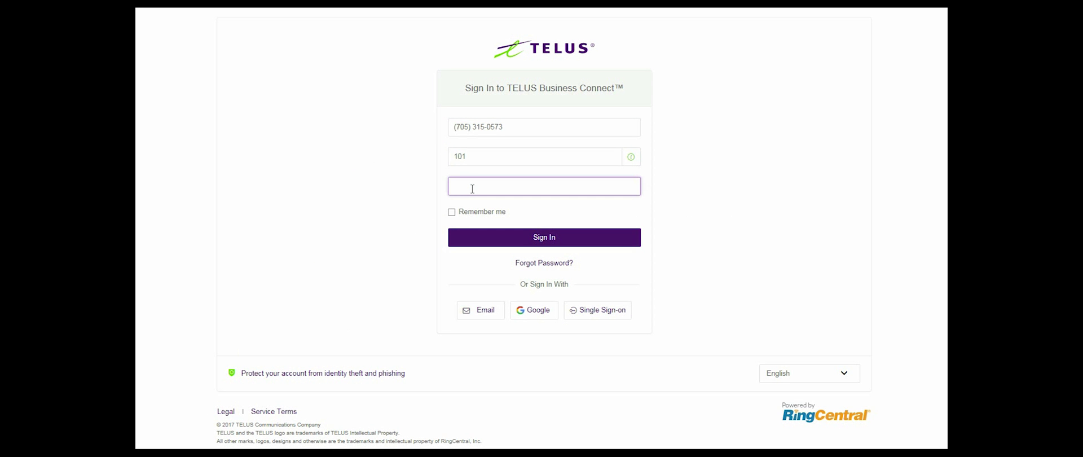
text(••••••••••)
key(Return)
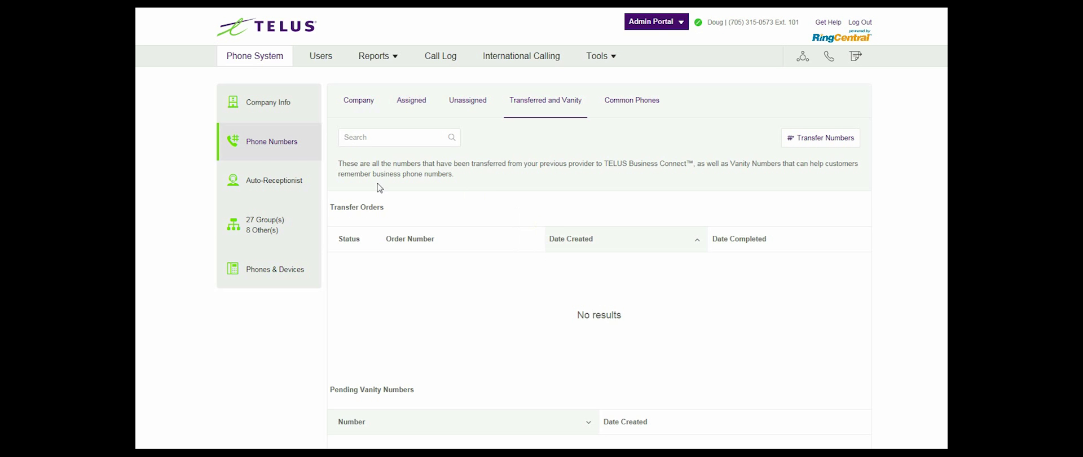
- Go to Phone Numbers > Transferred and Vanity and start a new transfer request
click(271, 146)
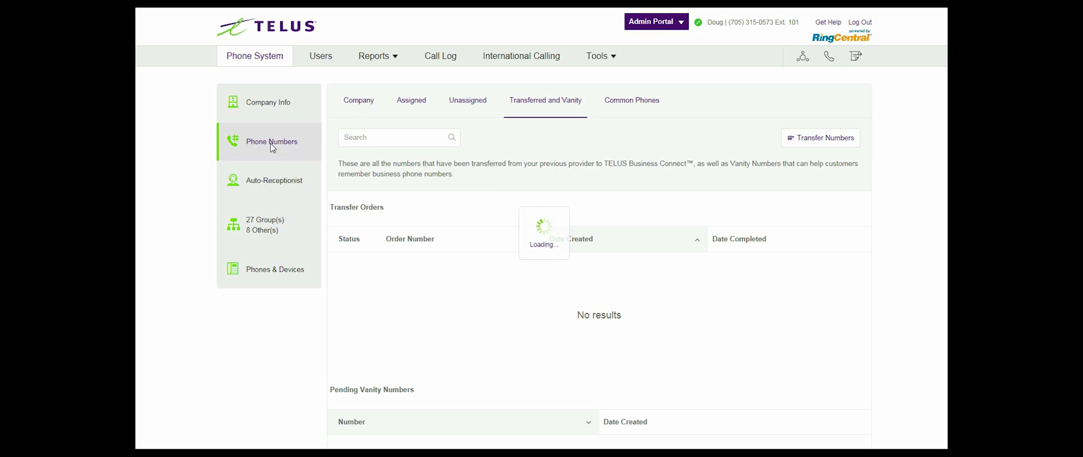
click(545, 105)
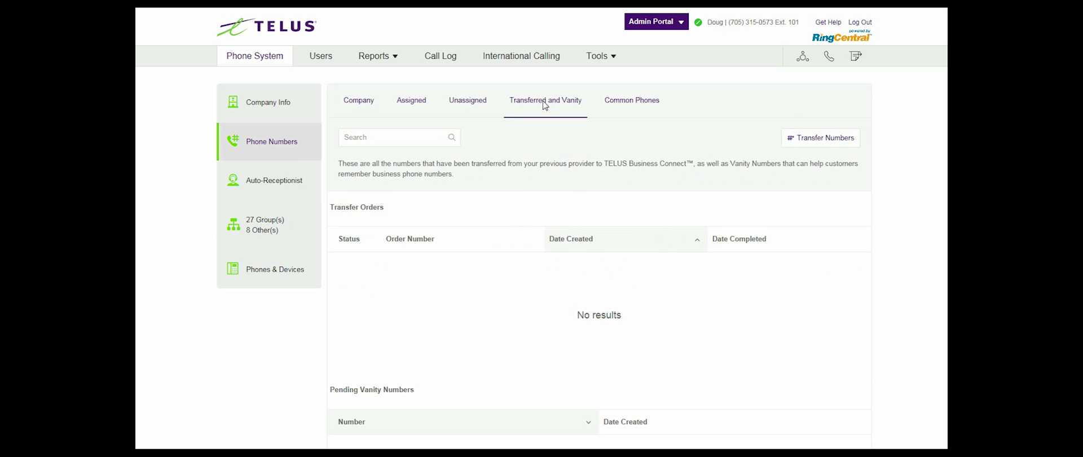
click(820, 140)
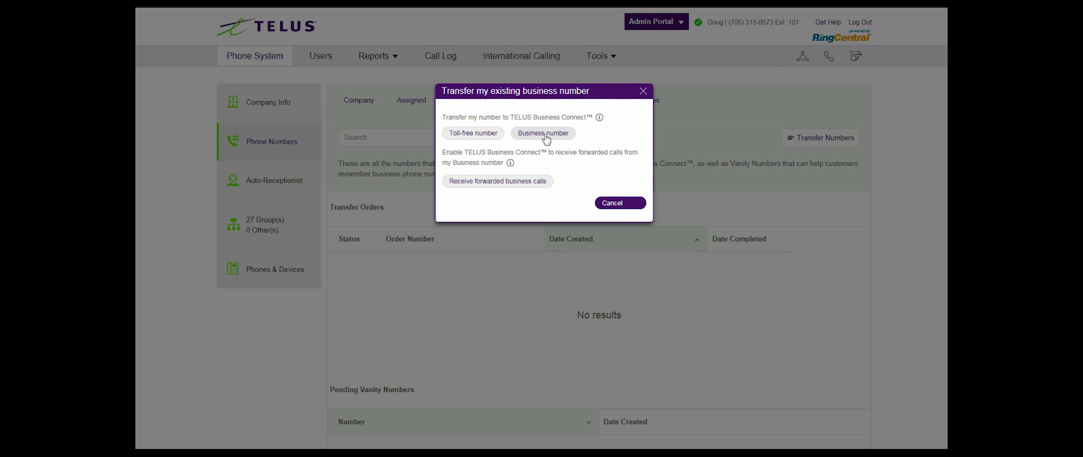
- Choose a Business number transfer and answer the check list Yes, Yes, No, No, No, Yes, Yes
click(546, 140)
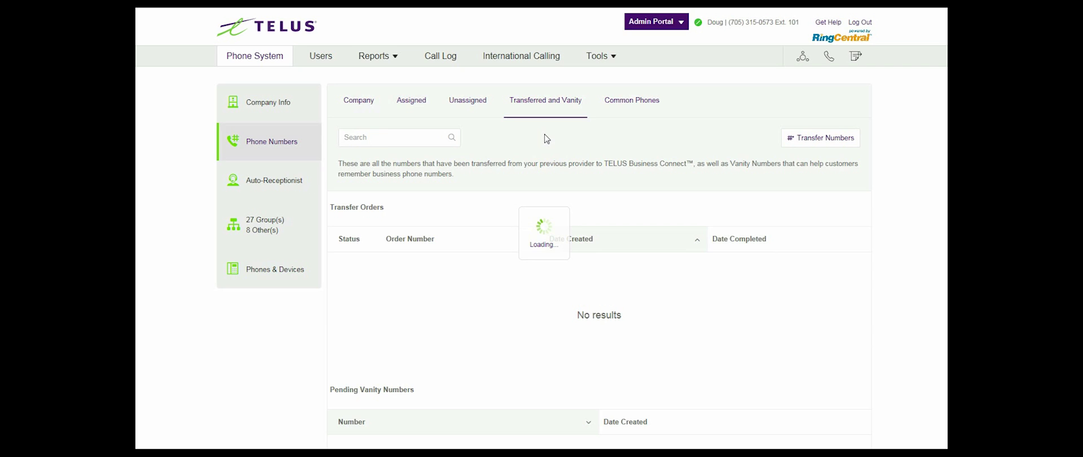
click(636, 116)
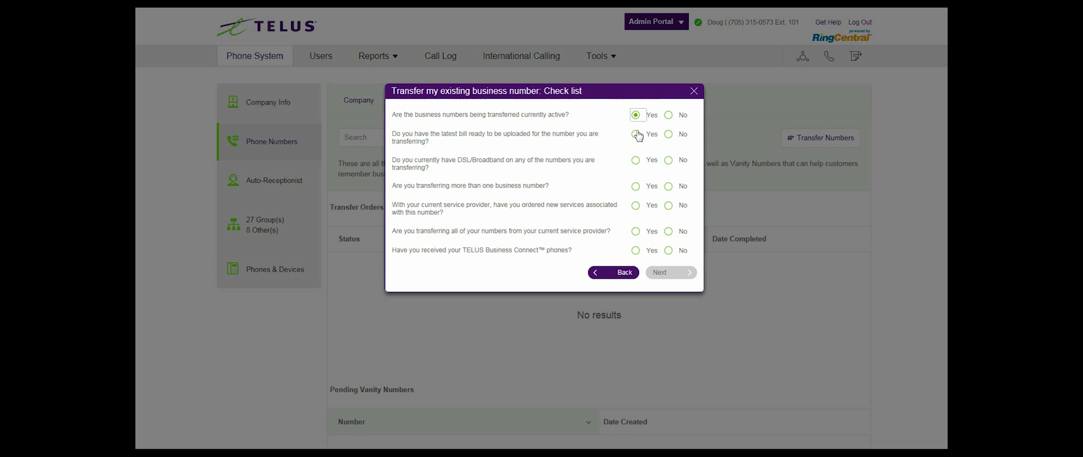
click(636, 134)
click(669, 160)
click(669, 187)
click(669, 206)
click(636, 231)
click(636, 250)
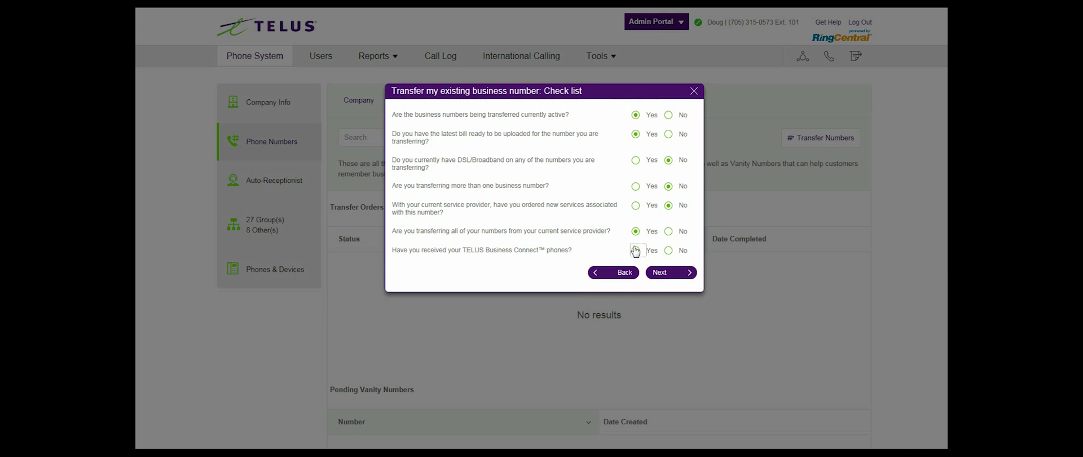
- Enter and validate the billing telephone number, tick it for transfer, and continue
click(663, 273)
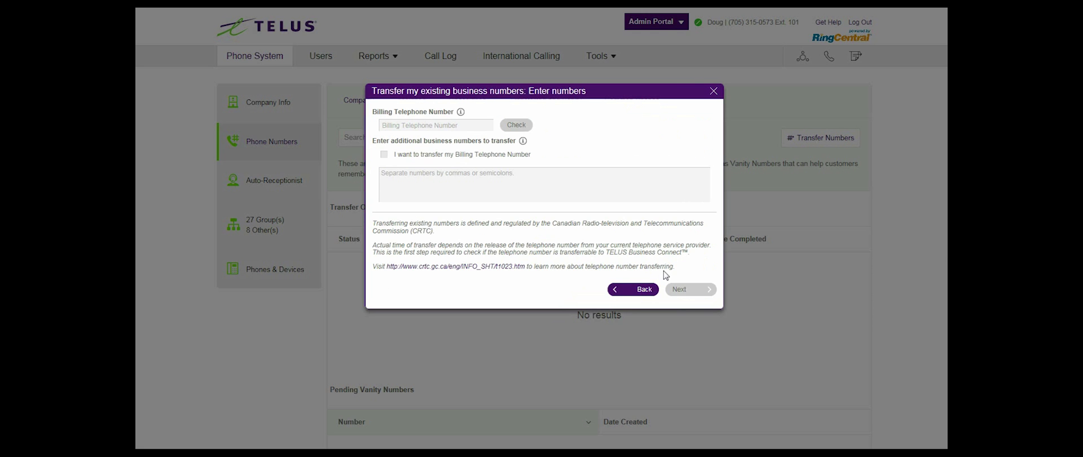
click(453, 125)
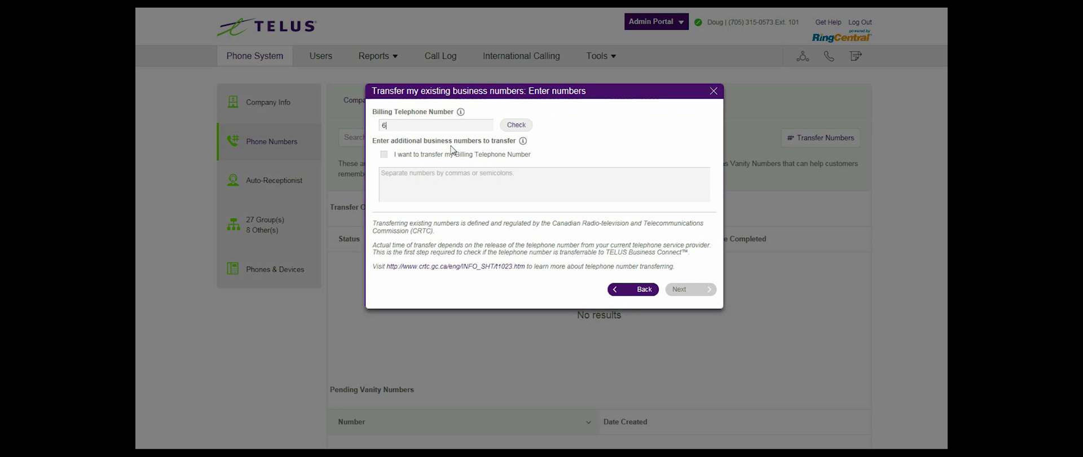
click(516, 129)
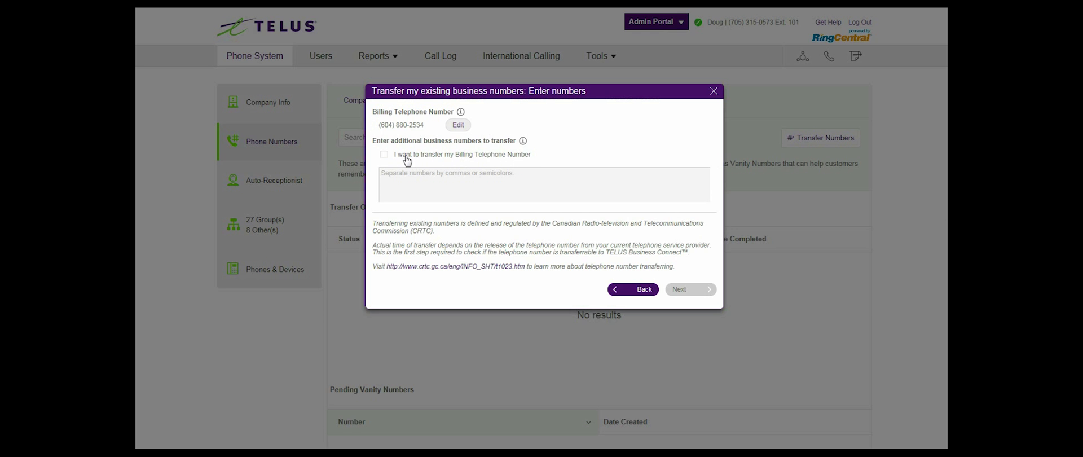
click(385, 157)
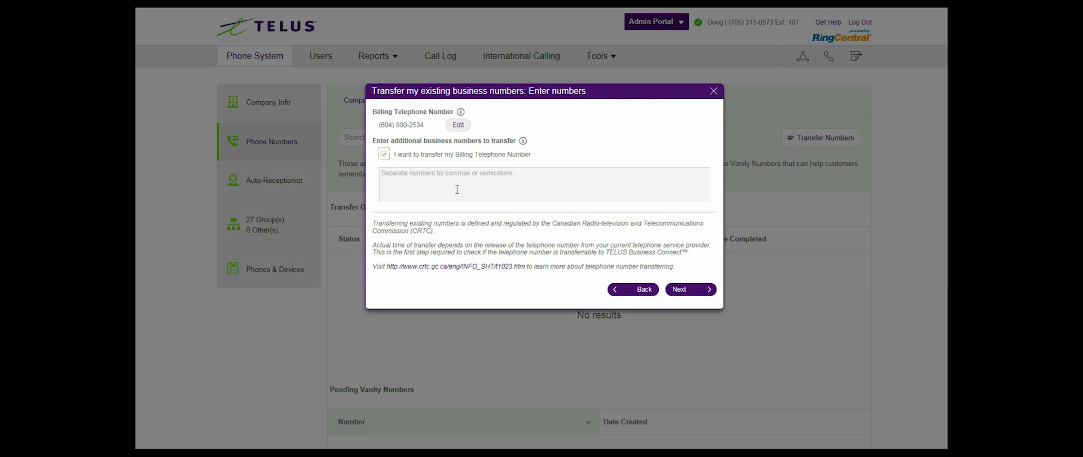
click(438, 175)
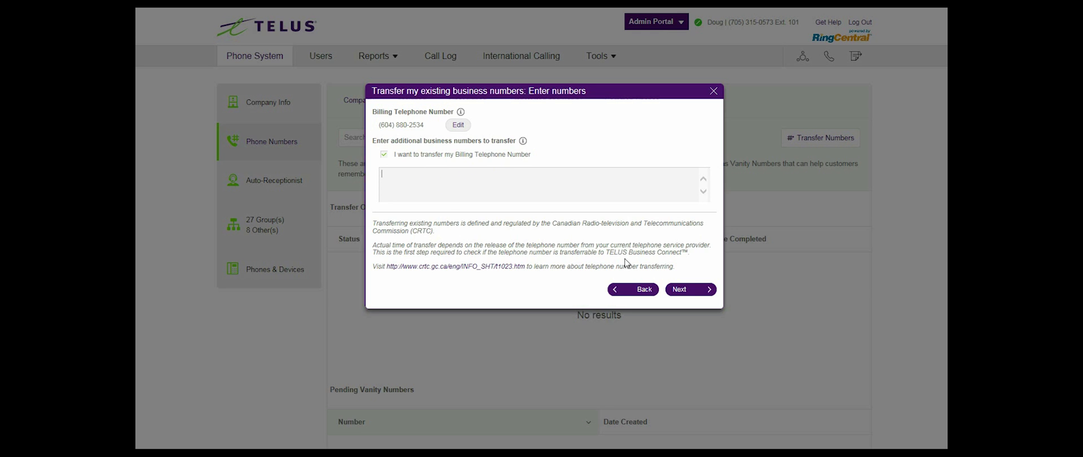
click(684, 290)
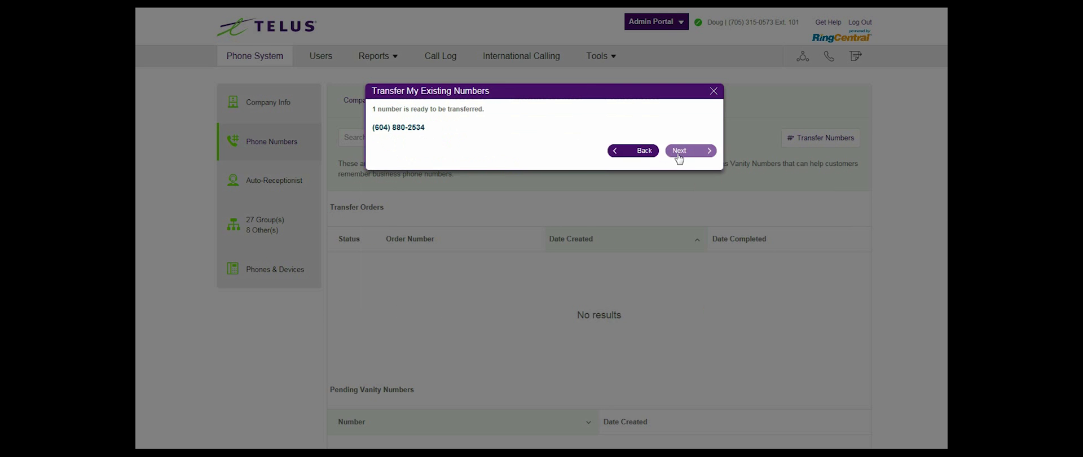
- Set the transfer date to September 4, 2017 in the calendar
click(681, 151)
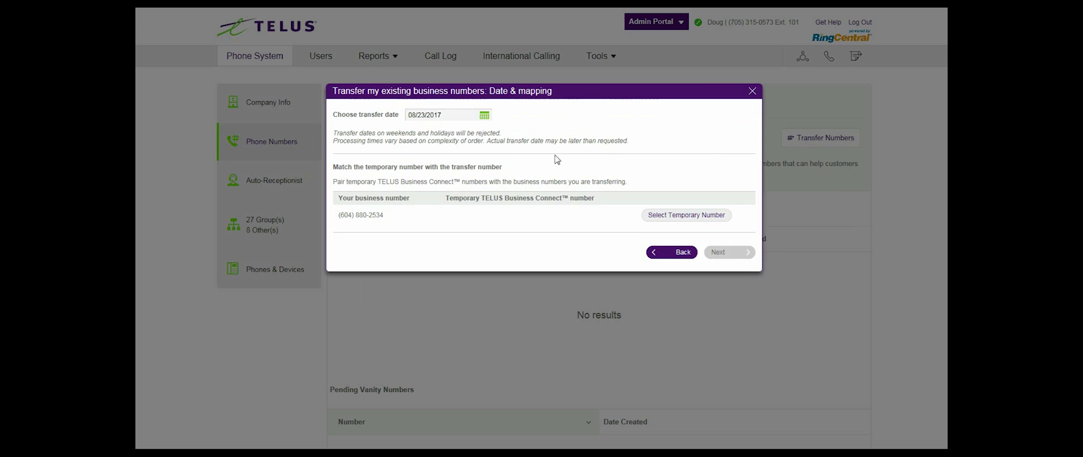
click(484, 115)
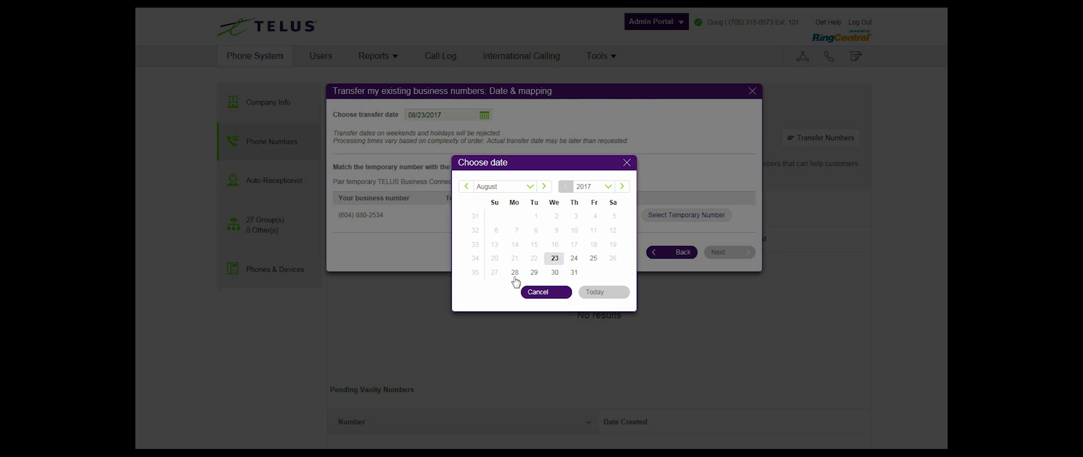
click(544, 186)
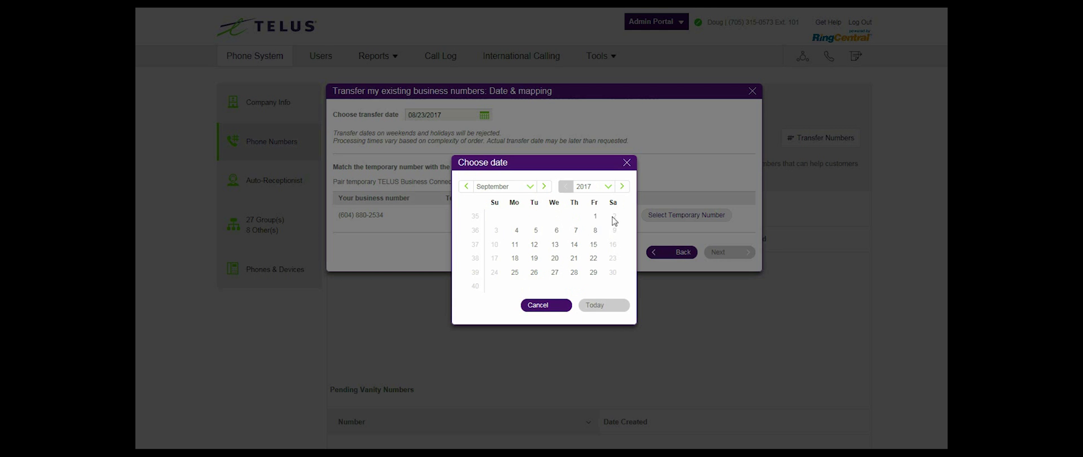
click(516, 230)
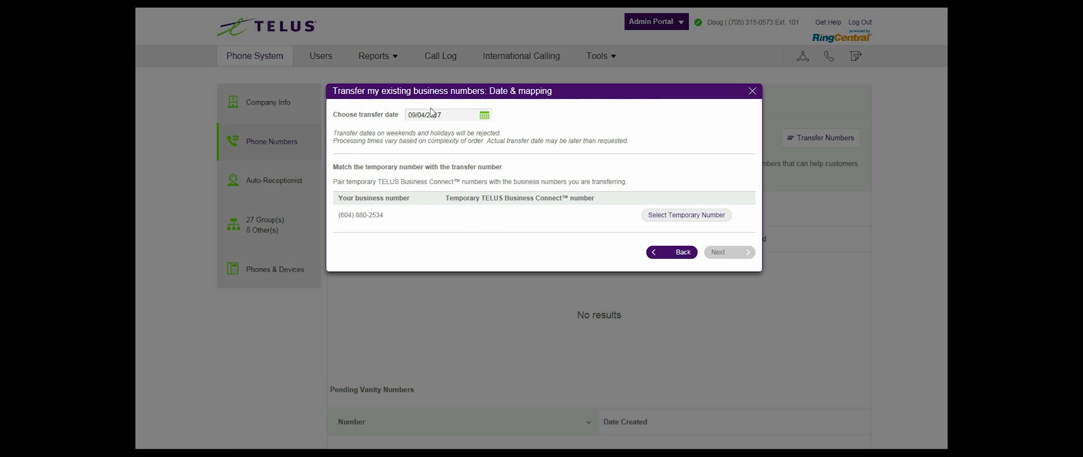
- Pair the transferring number with the Ext. 101 temporary number and submit
click(678, 216)
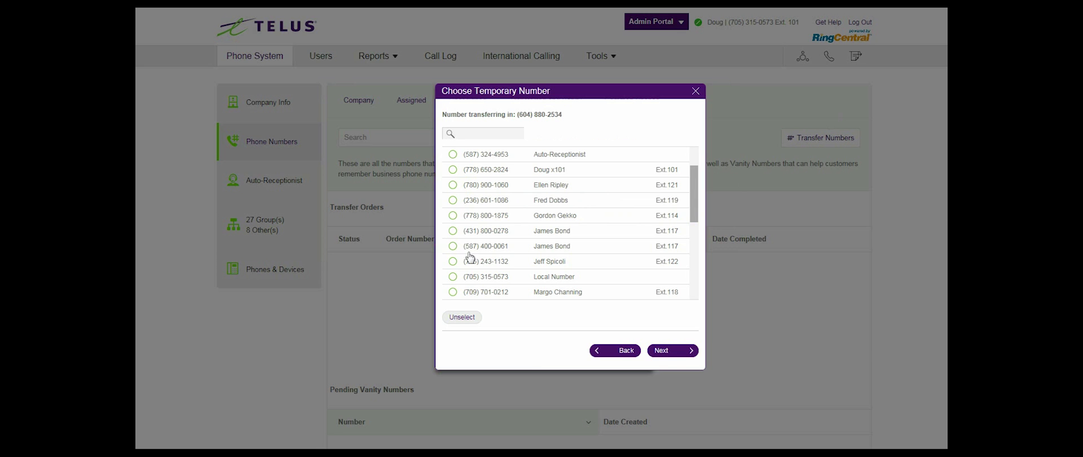
click(453, 169)
click(662, 350)
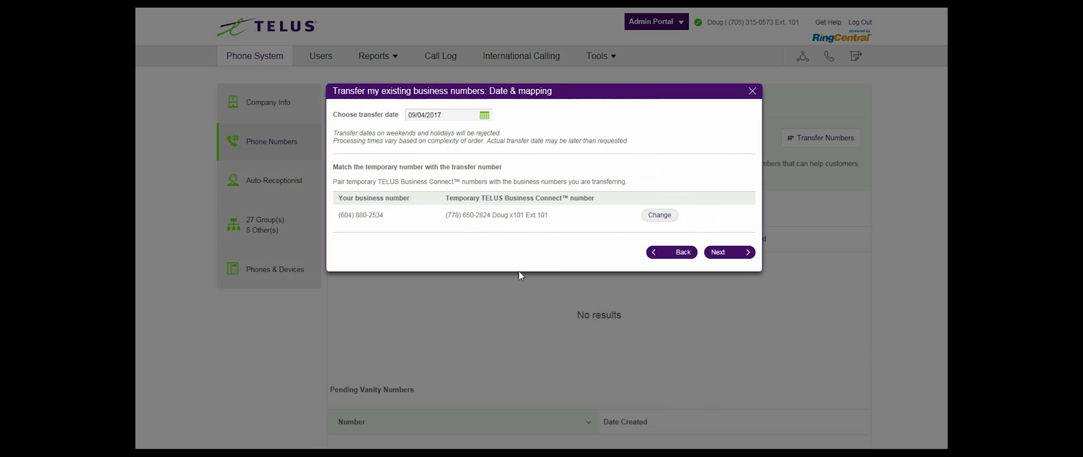
click(725, 253)
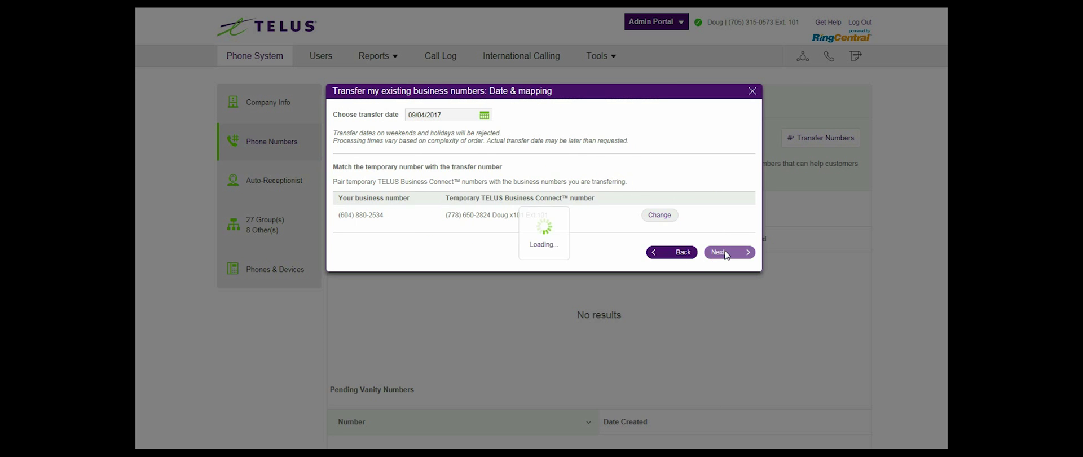
- Mark the account as Business and enter the authorized person's name and company TELUS
scroll(357, 186, down, 3)
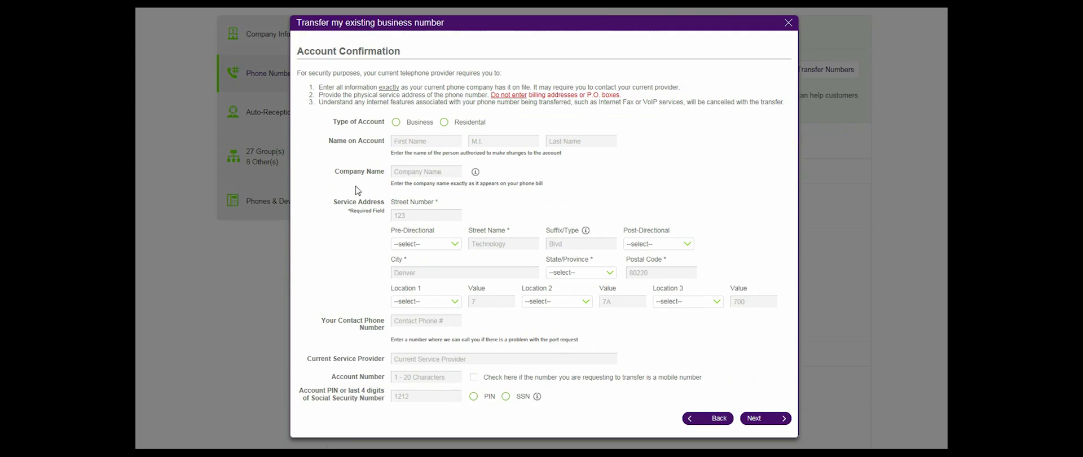
click(396, 54)
scroll(375, 141, up, 2)
click(421, 140)
key(Tab)
key(Tab)
key(Tab)
text(TELUS)
- Fill in the service address: street number, street, suffix, city, province and postal code
key(Tab)
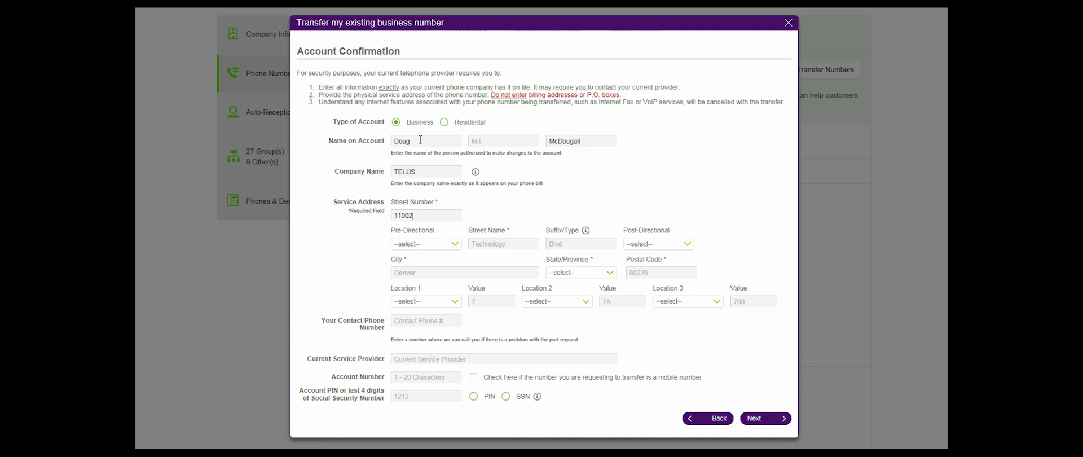
key(Tab)
key(Tab)
key(Tab)
key(Tab)
key(Tab)
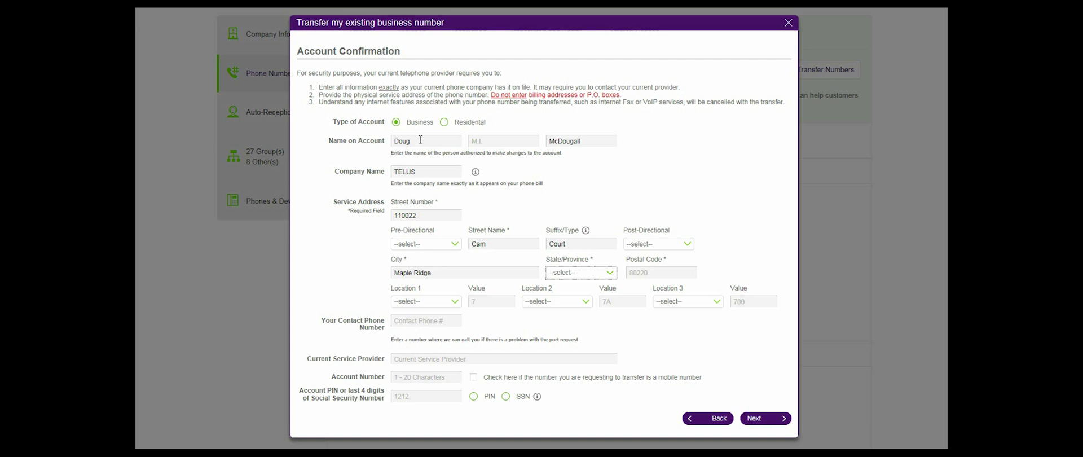
key(b)
key(Tab)
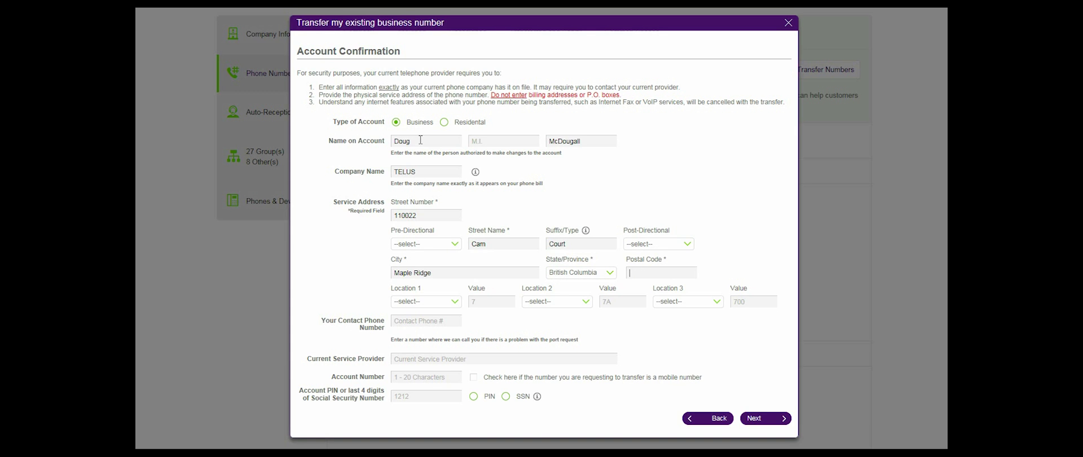
text(v21)
key(Tab)
- Enter the contact phone number, provider Bell and the account number, then submit
key(Tab)
click(432, 321)
key(Tab)
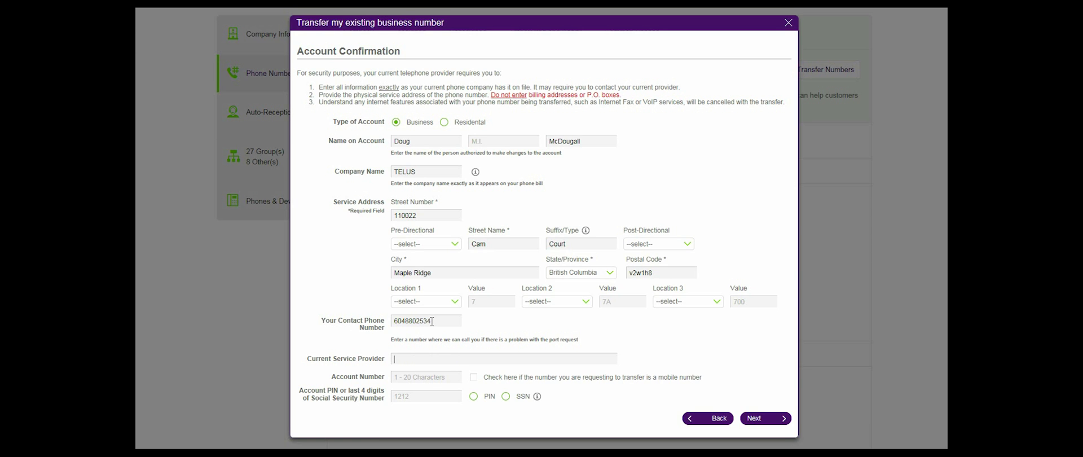
key(Tab)
click(764, 422)
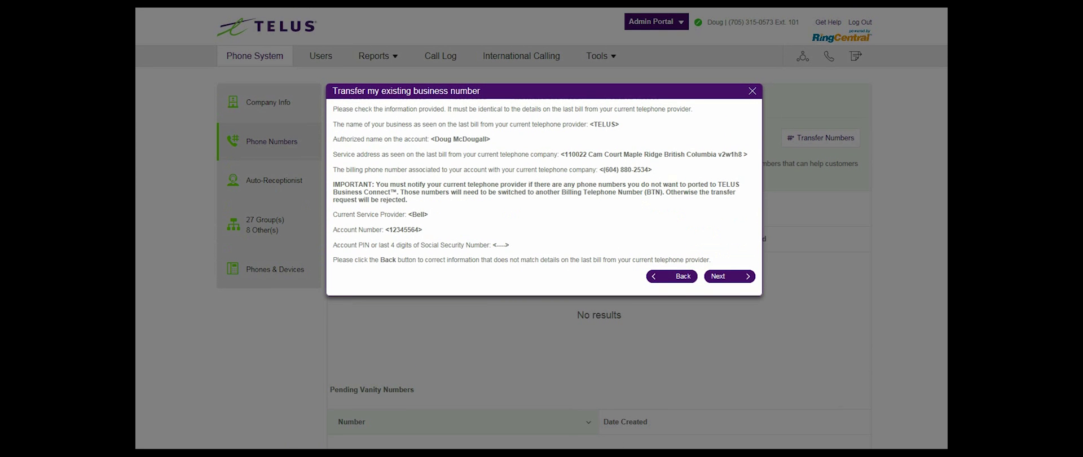
- Accept the account details summary and continue to the bill upload page
click(730, 277)
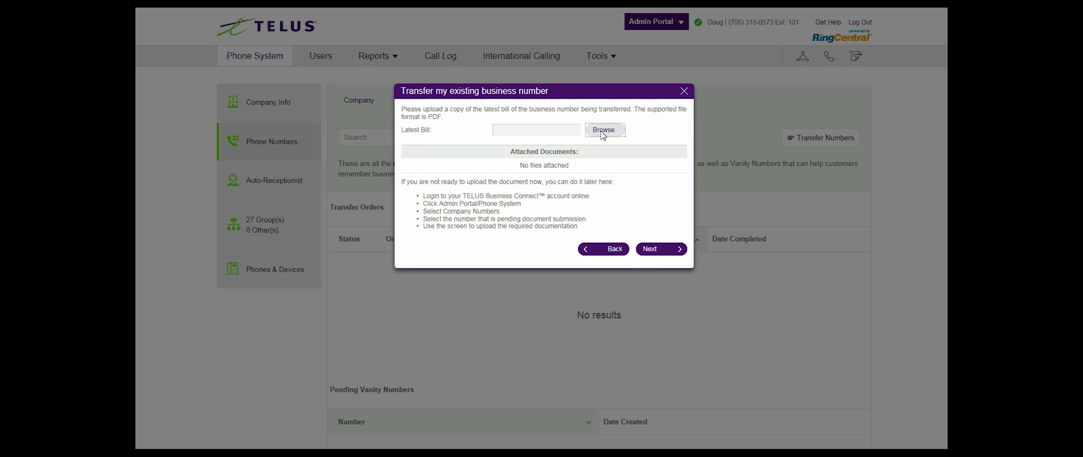
- Attach the latest bill PDF from Documents and continue past the upload page
click(602, 133)
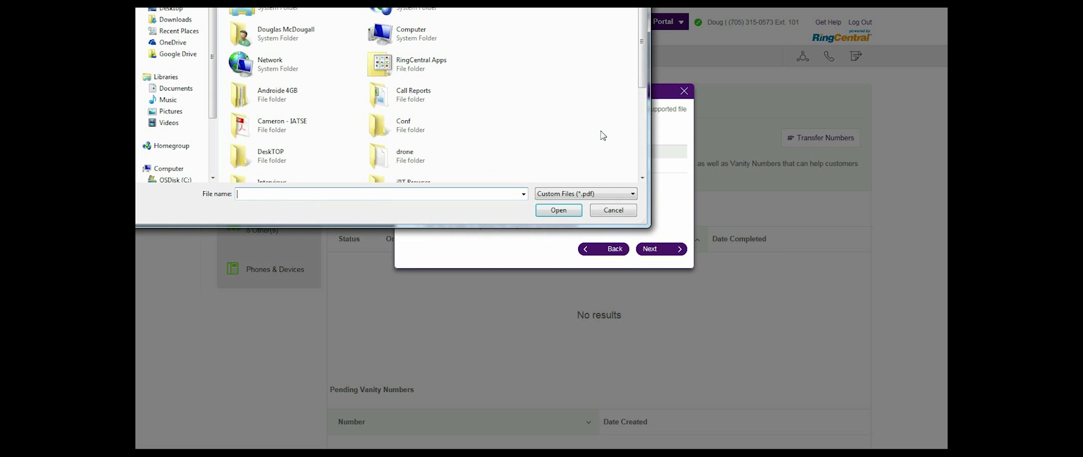
click(172, 88)
scroll(278, 129, down, 3)
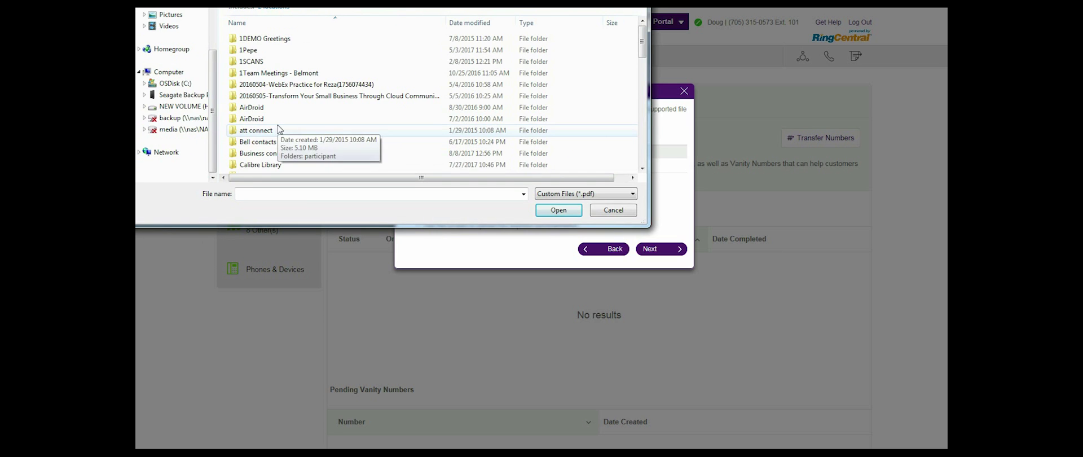
scroll(279, 130, down, 12)
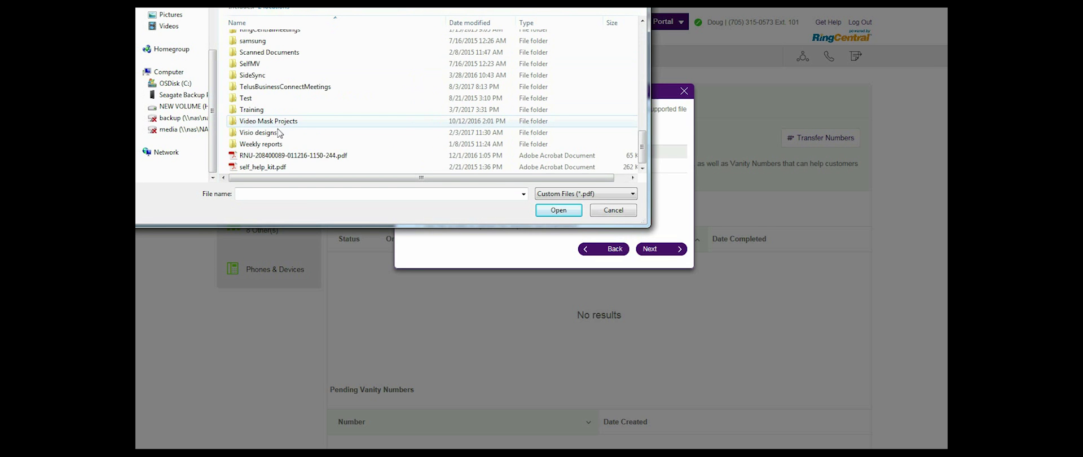
click(275, 156)
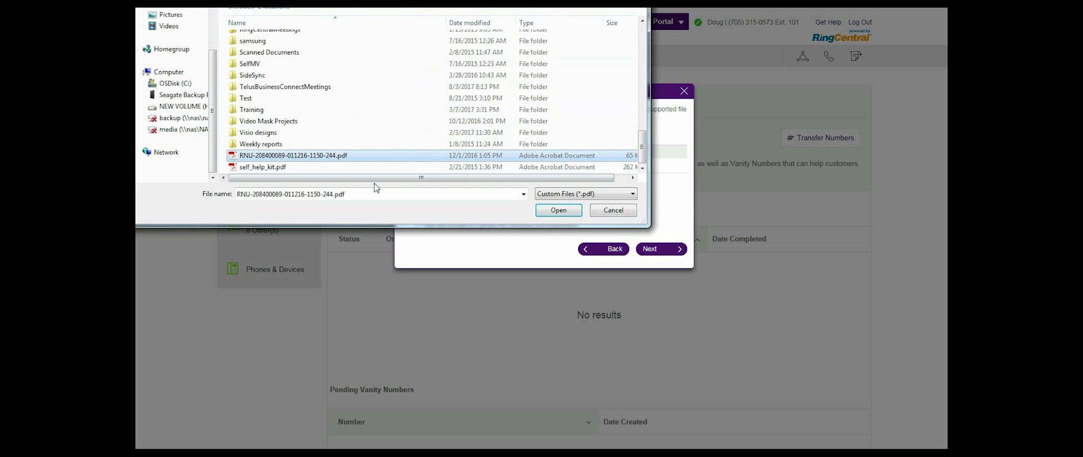
click(555, 210)
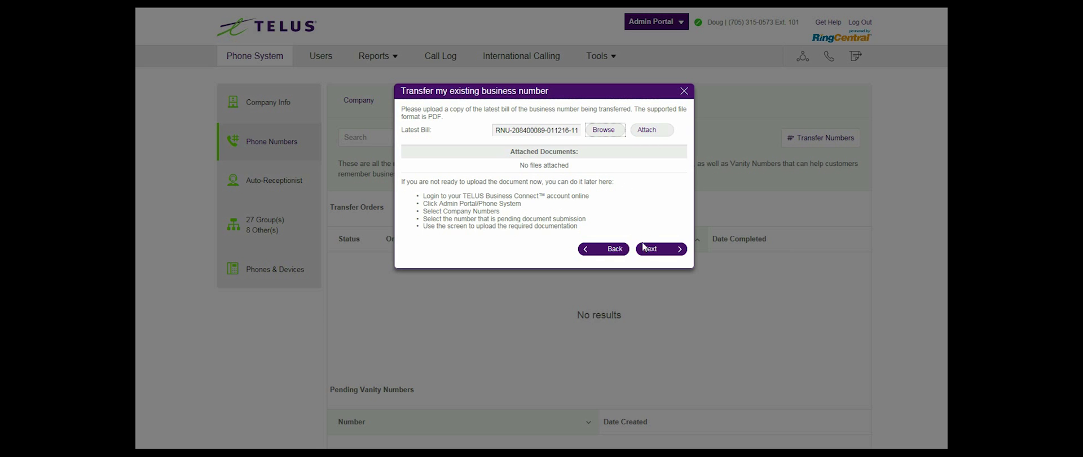
click(657, 252)
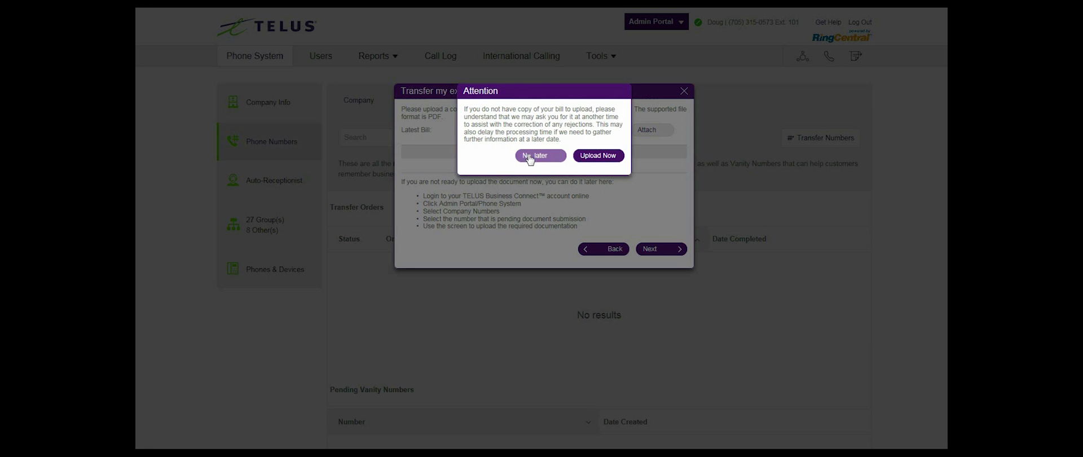
- Choose to upload the bill later and add the comment 'No Additional Comment', spelling corrected
click(532, 157)
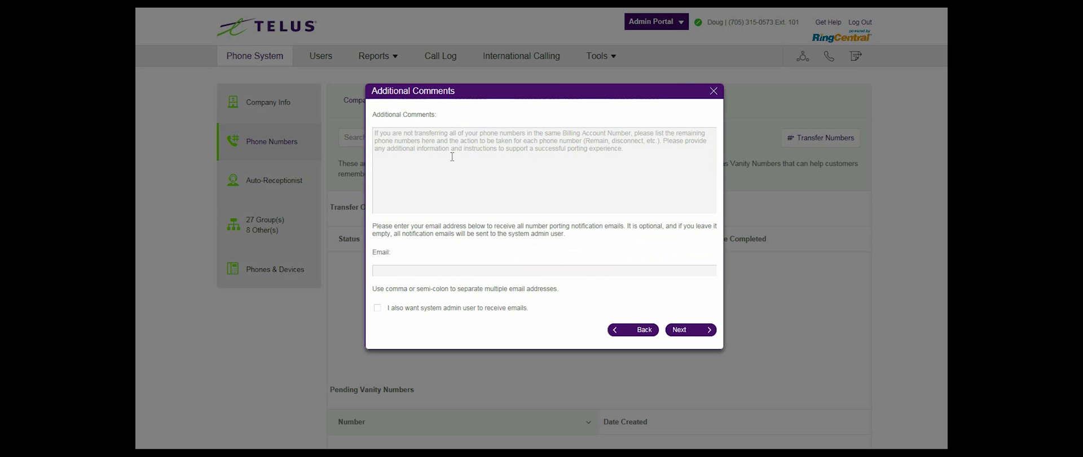
click(435, 136)
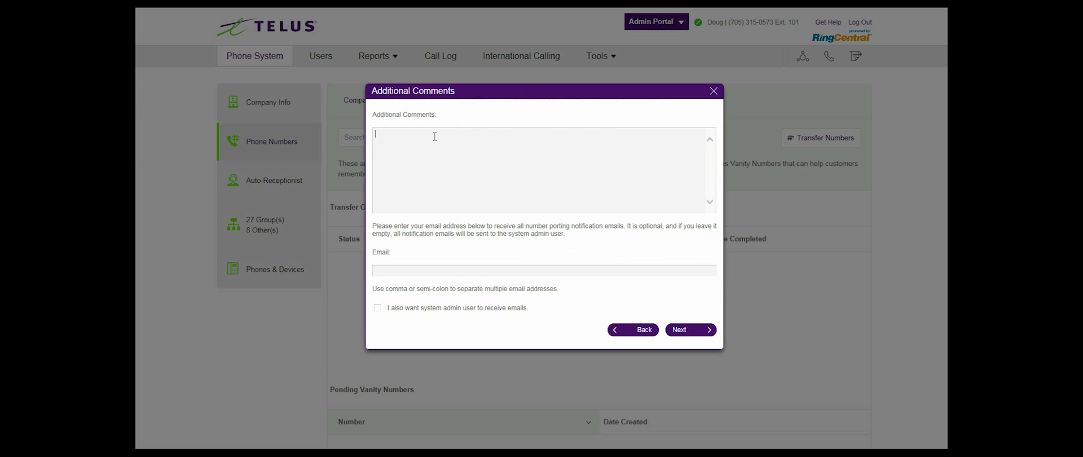
text(No Additonal Comments)
right_click(390, 134)
click(445, 141)
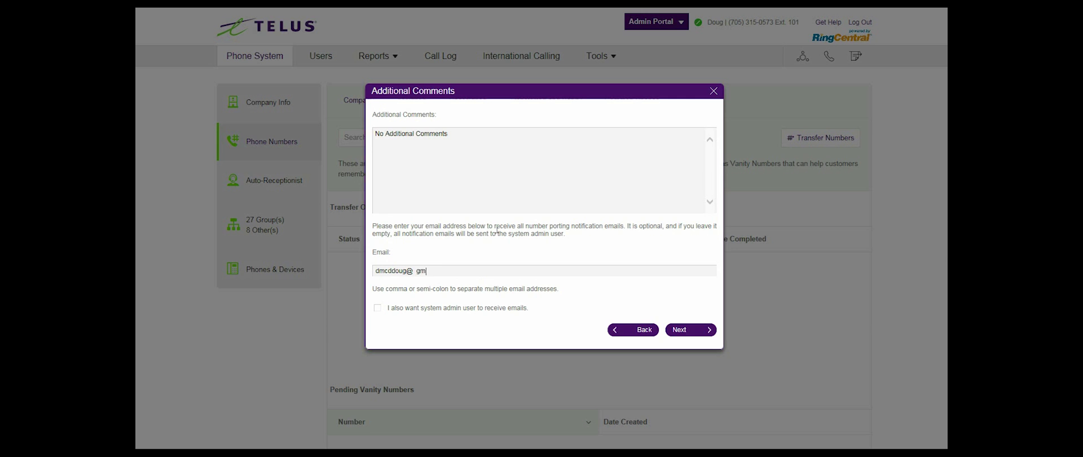
- Enter the notification e-mail address and include the system admin user
click(378, 308)
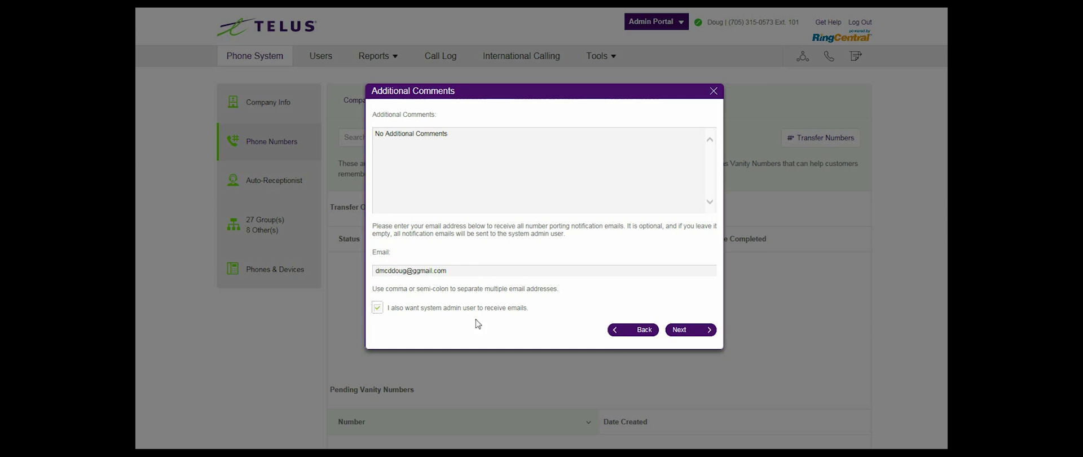
- Review the Letter of Authorization, agree to electronic records and signatures, and submit
click(691, 333)
scroll(553, 243, down, 1)
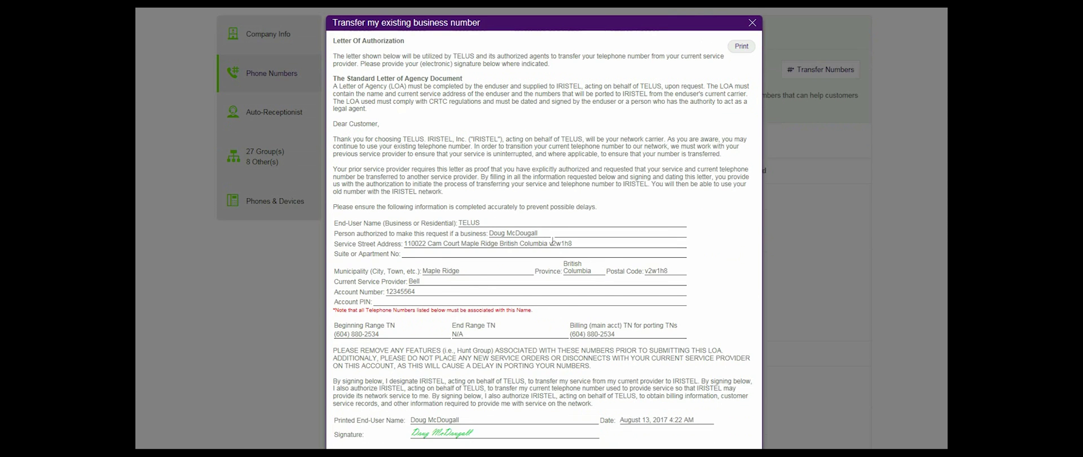
scroll(552, 243, down, 1)
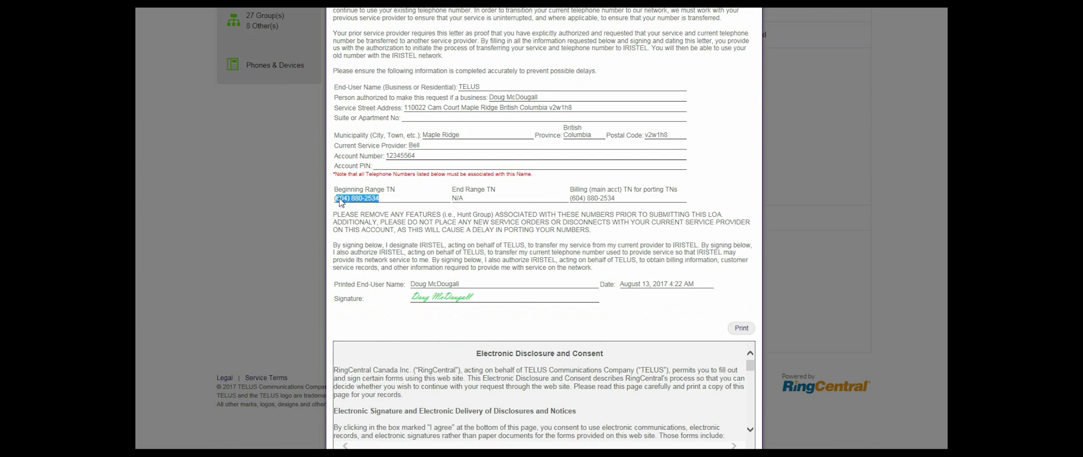
scroll(395, 265, down, 1)
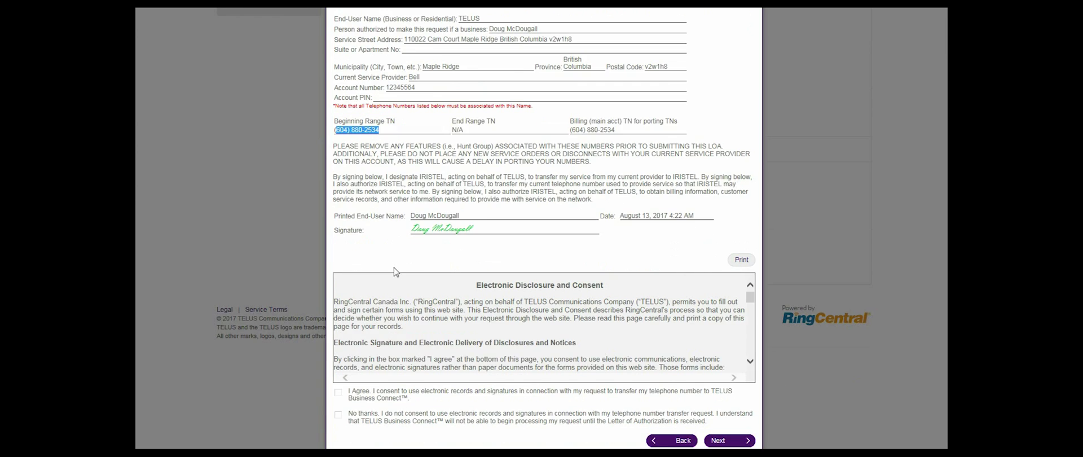
click(337, 395)
click(721, 443)
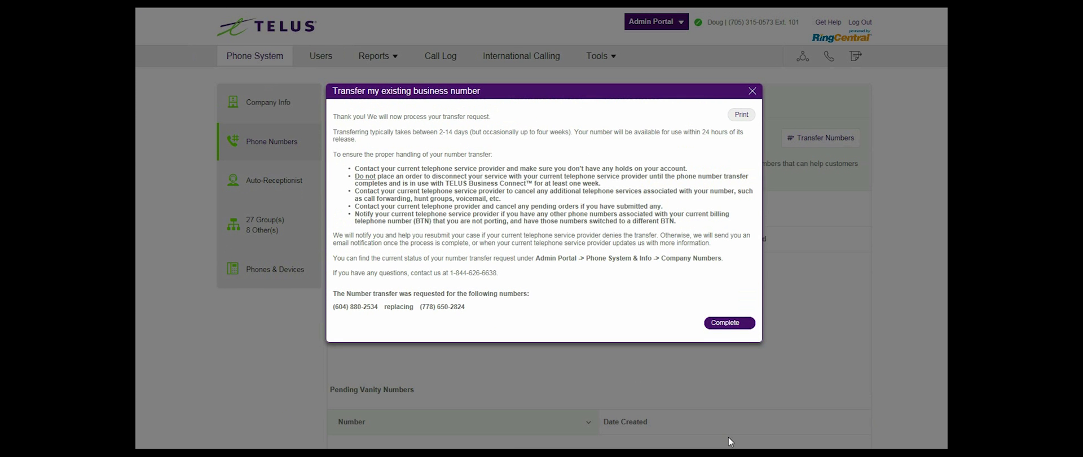